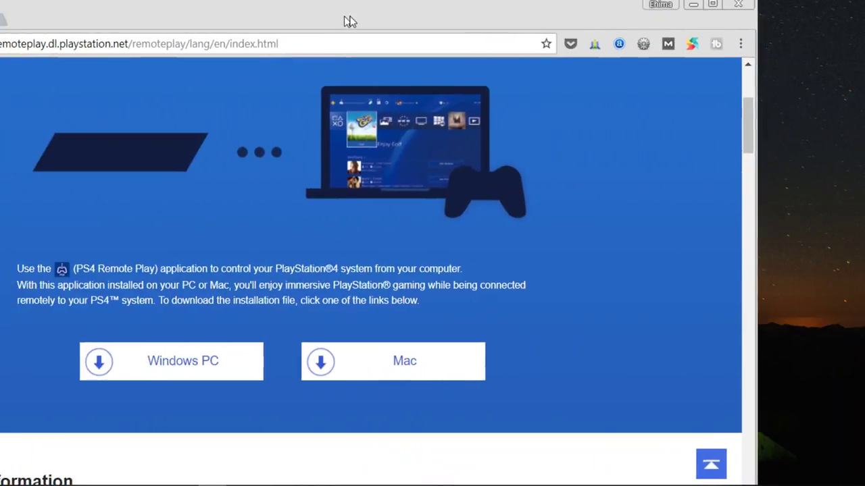
- Maximize the Chrome download page and centre the PS4 Remote Play window over it
{"action": "left_click_drag", "start_coordinate": [350, 21], "coordinate": [420, 25]}
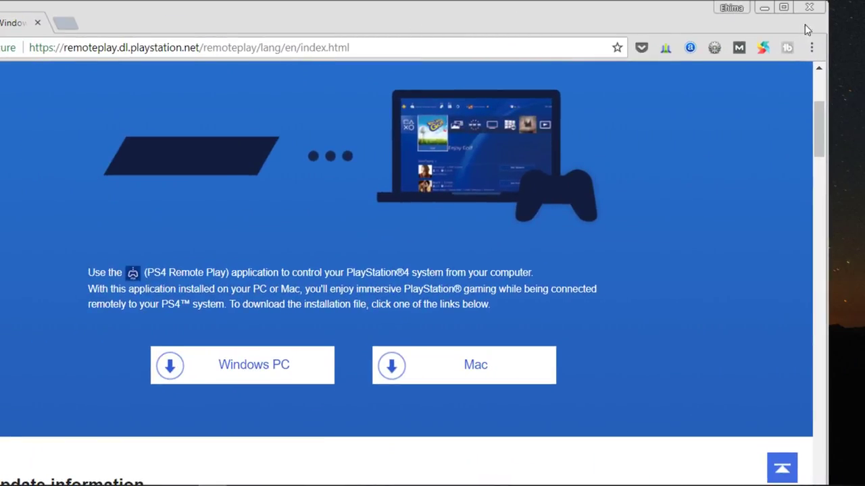
{"action": "left_click", "coordinate": [784, 8]}
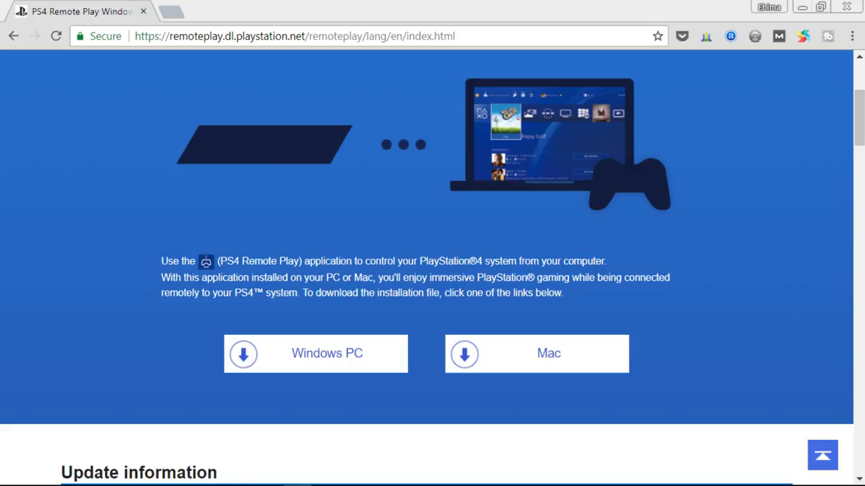
{"action": "left_click_drag", "start_coordinate": [39, 206], "coordinate": [321, 127]}
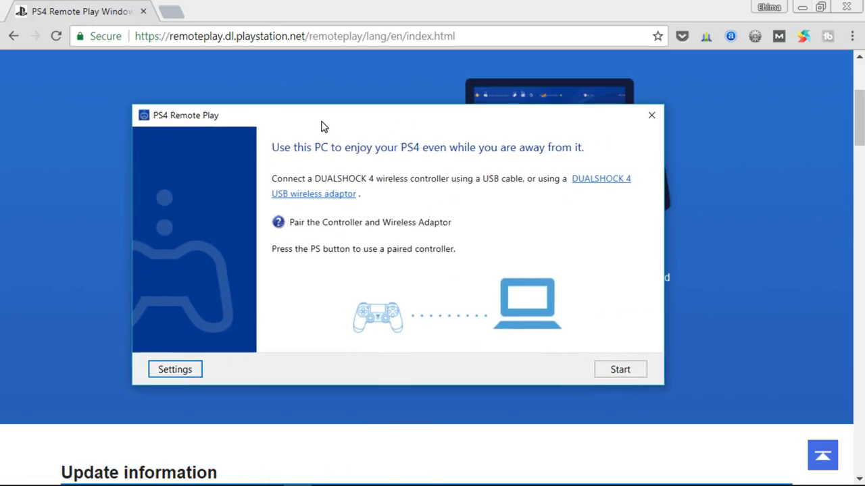
- Minimize Chrome and save Remote Play video quality as High (720p) resolution, Standard frame rate
{"action": "left_click", "coordinate": [803, 7]}
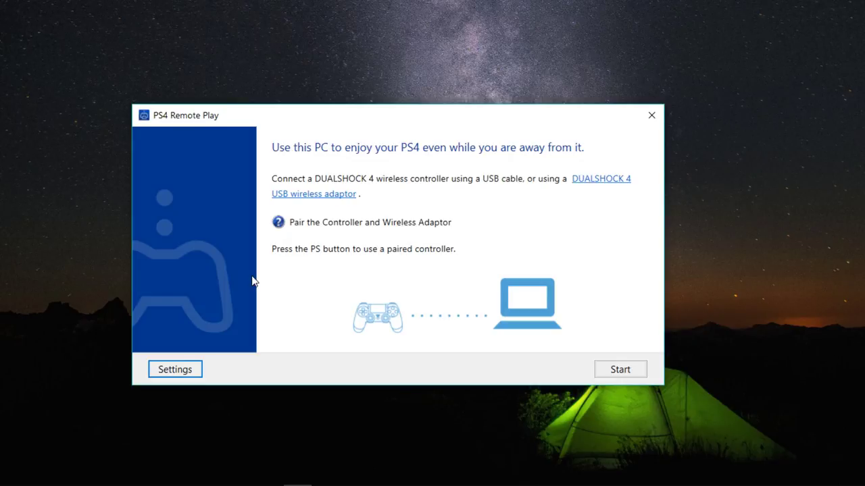
{"action": "left_click", "coordinate": [168, 372]}
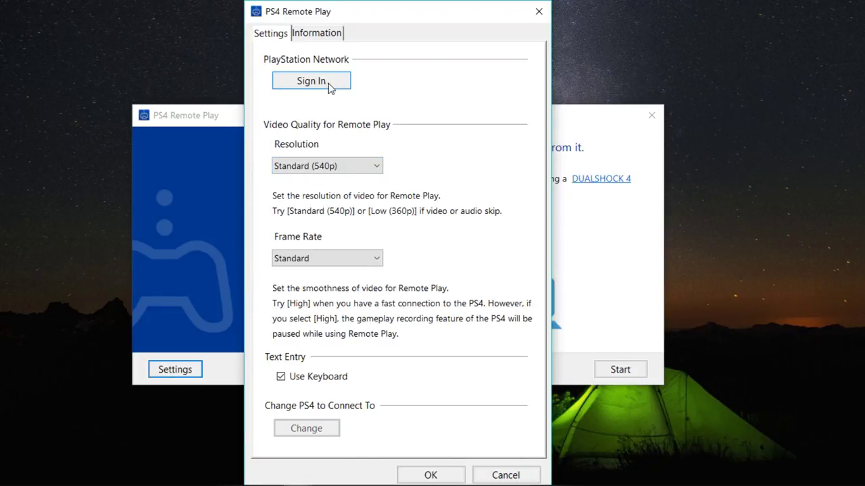
{"action": "left_click", "coordinate": [350, 171]}
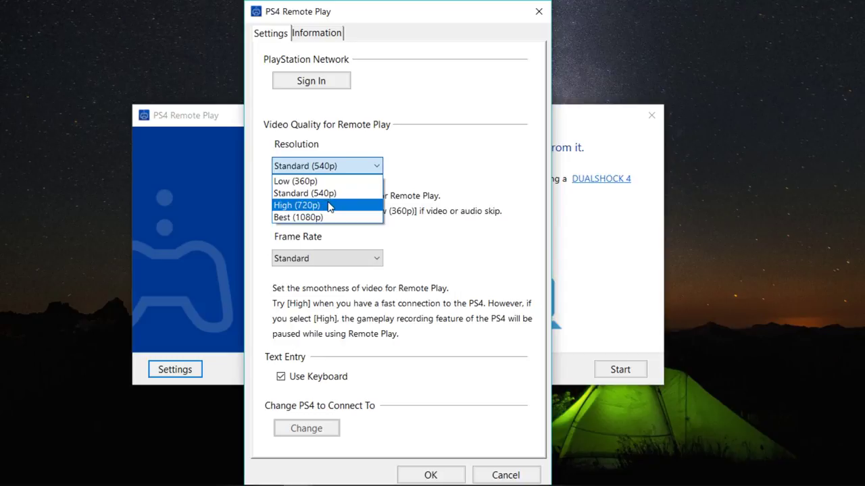
{"action": "left_click", "coordinate": [329, 207]}
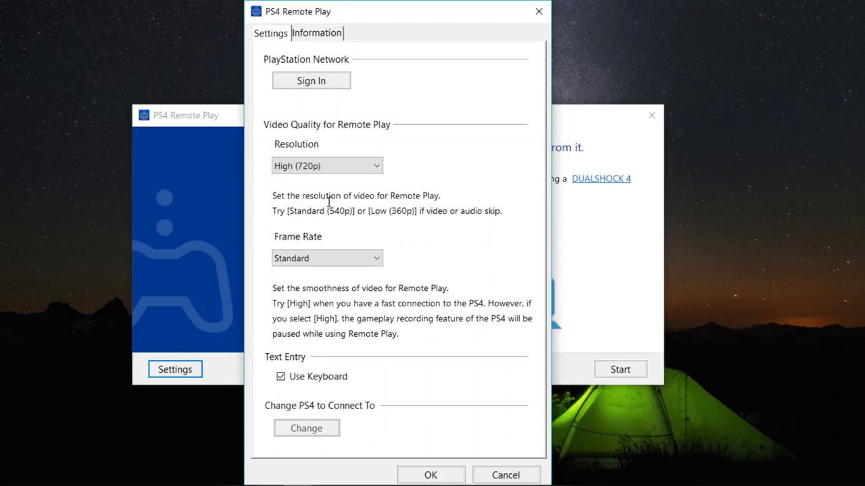
{"action": "left_click", "coordinate": [327, 264]}
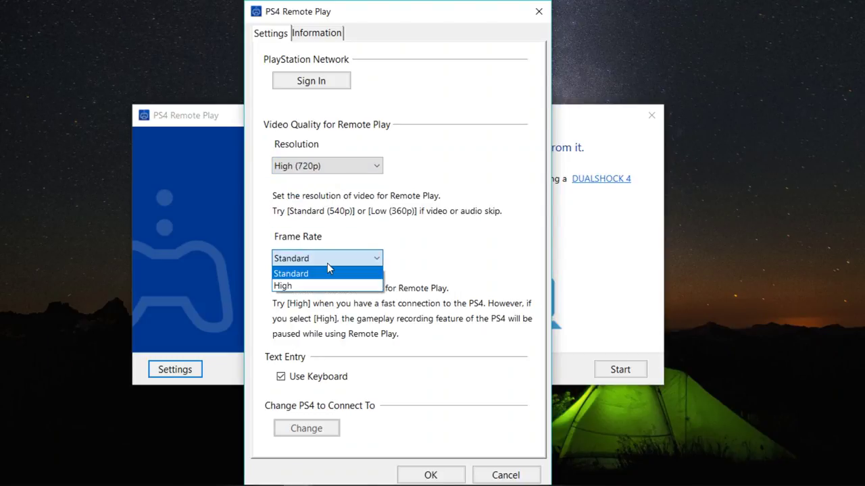
{"action": "left_click", "coordinate": [328, 265]}
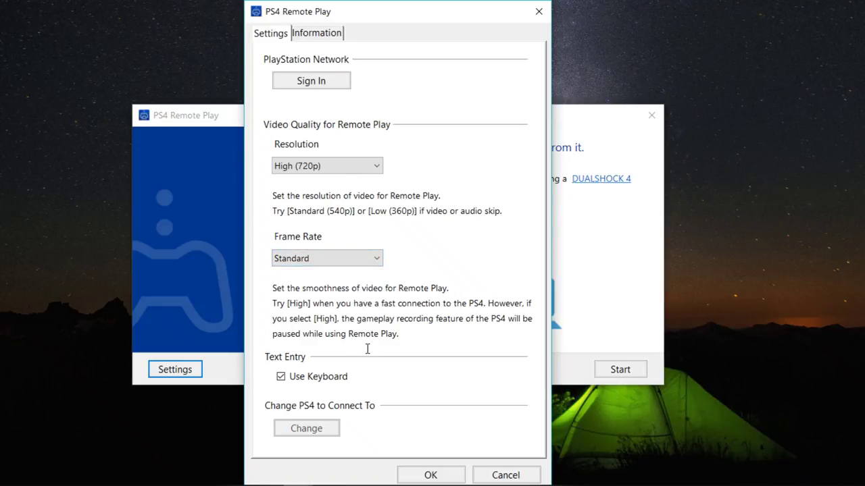
{"action": "left_click", "coordinate": [430, 475]}
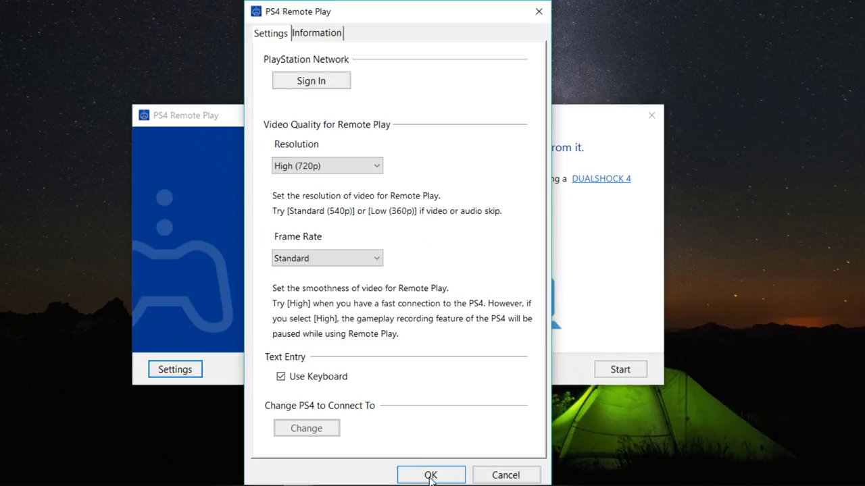
{"action": "left_click", "coordinate": [430, 476]}
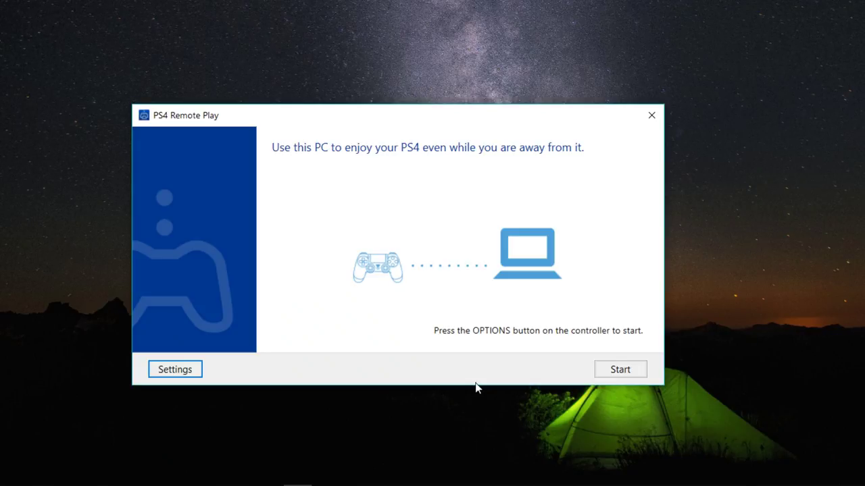
- Enter the PSN account e-mail and password in the sign-in form, tick the robot check, and submit
{"action": "left_click", "coordinate": [159, 370]}
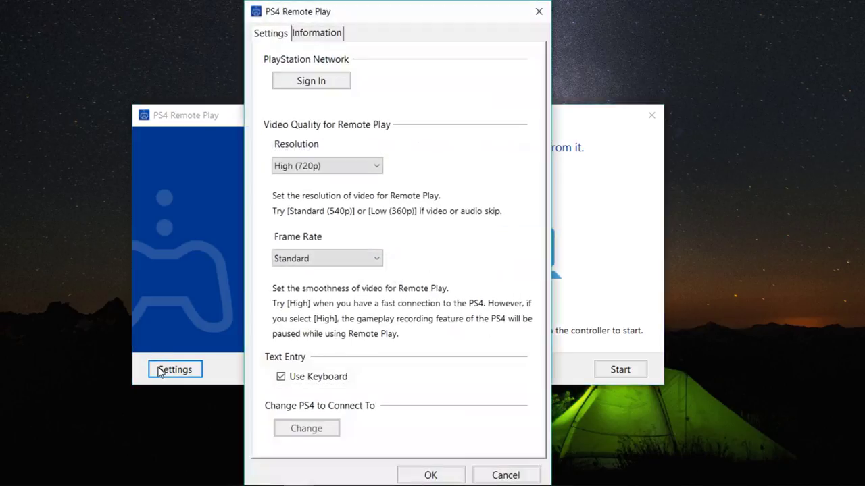
{"action": "left_click", "coordinate": [320, 82]}
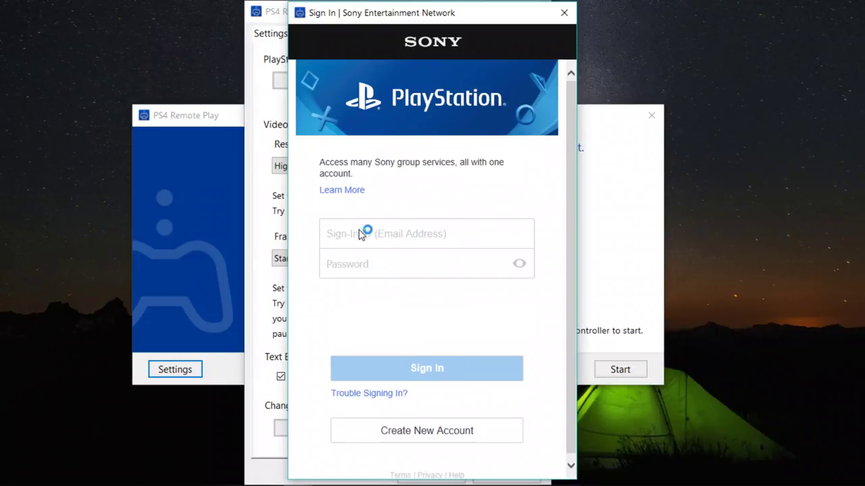
{"action": "left_click", "coordinate": [358, 234]}
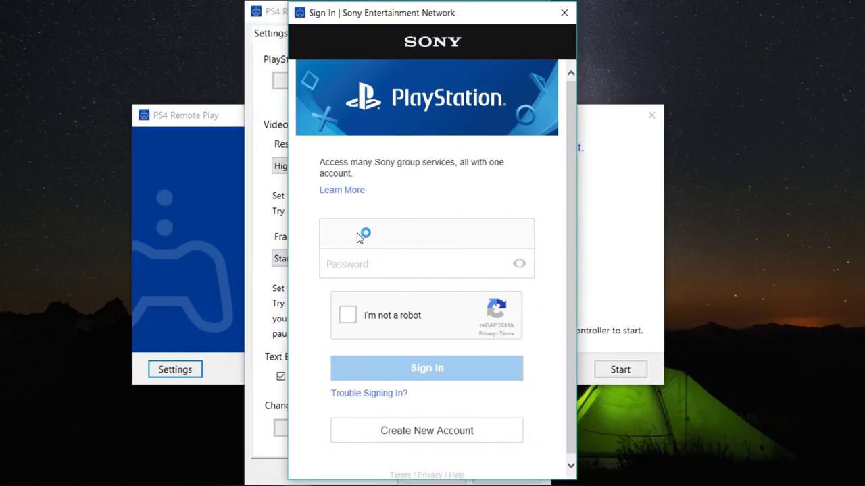
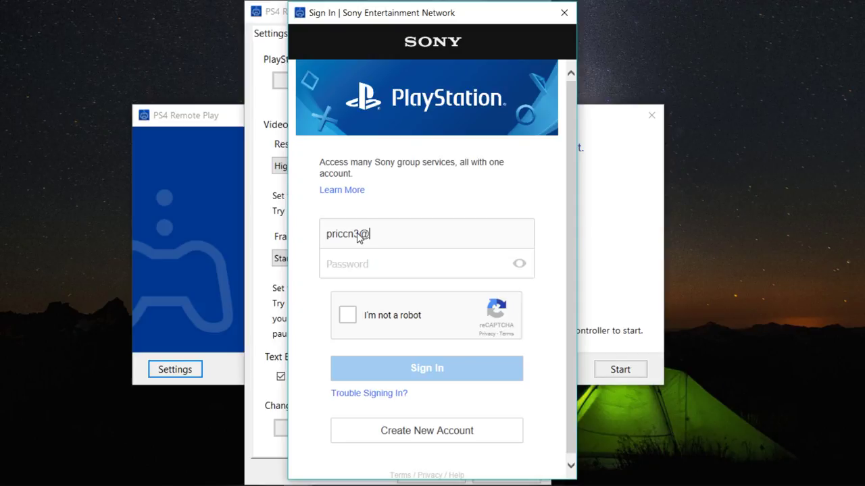
{"action": "key", "text": "Tab"}
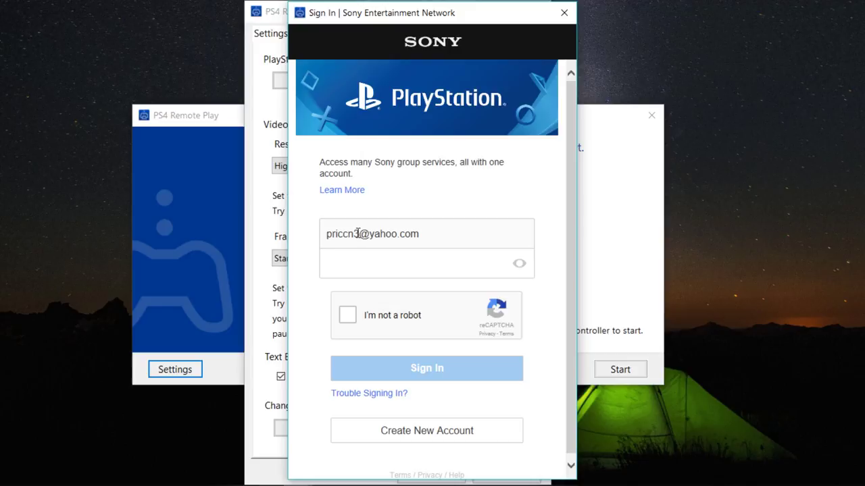
{"action": "type", "text": "••••••••"}
{"action": "left_click", "coordinate": [348, 316]}
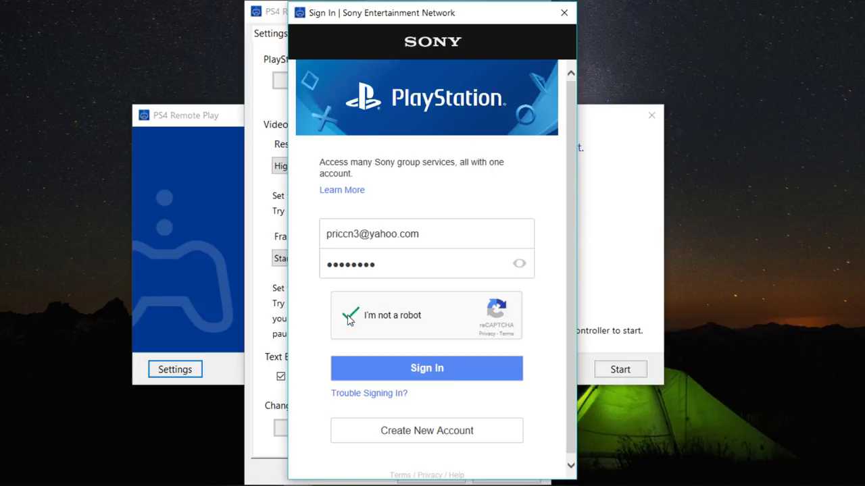
{"action": "left_click", "coordinate": [416, 372]}
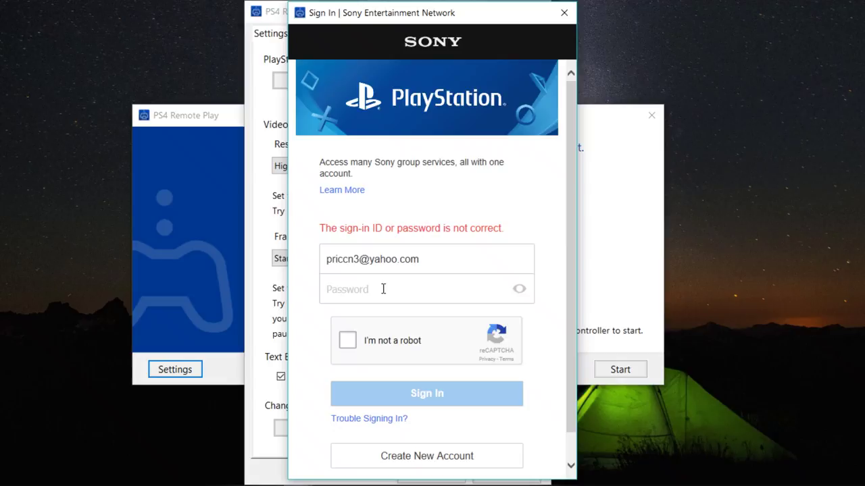
- Fix the typo in the sign-in e-mail, move to the password field, and re-tick the robot check
{"action": "left_click", "coordinate": [344, 257]}
{"action": "key", "text": "Delete"}
{"action": "type", "text": "nc"}
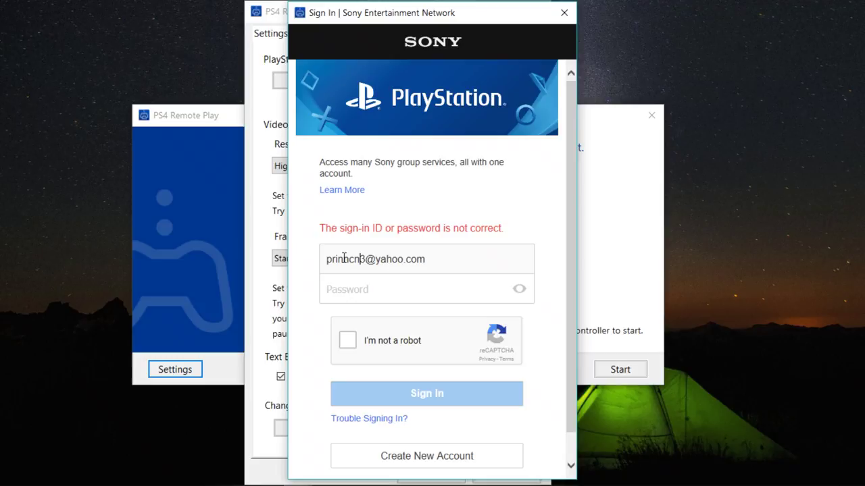
{"action": "key", "text": "Delete"}
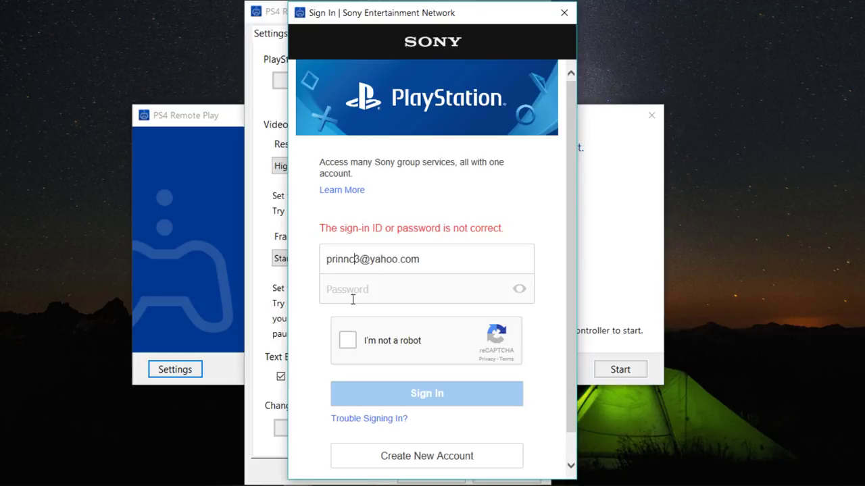
{"action": "left_click", "coordinate": [352, 300]}
{"action": "left_click", "coordinate": [348, 343]}
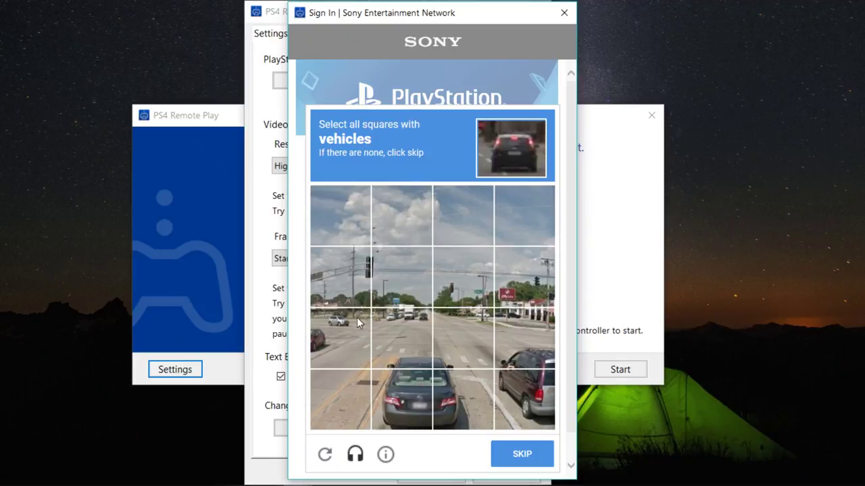
- Select the eight vehicle squares in the first reCAPTCHA grid and submit them
{"action": "left_click", "coordinate": [347, 322]}
{"action": "left_click", "coordinate": [388, 328]}
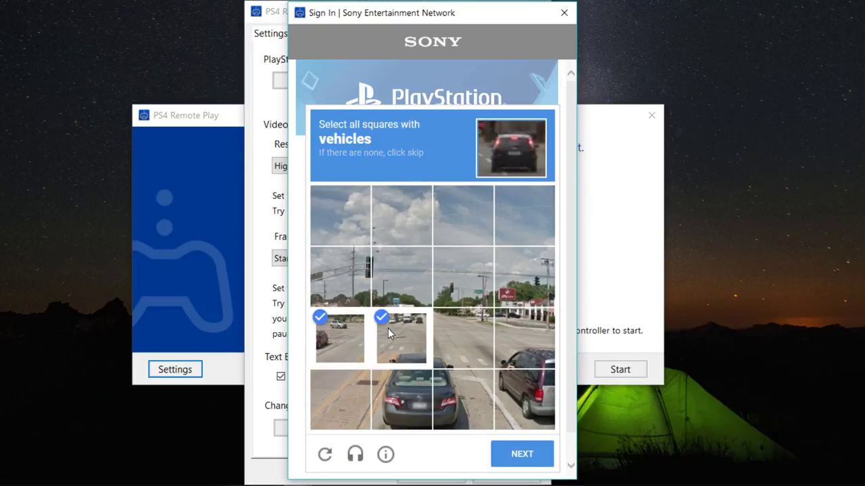
{"action": "left_click", "coordinate": [410, 381]}
{"action": "left_click", "coordinate": [464, 386]}
{"action": "left_click", "coordinate": [464, 346]}
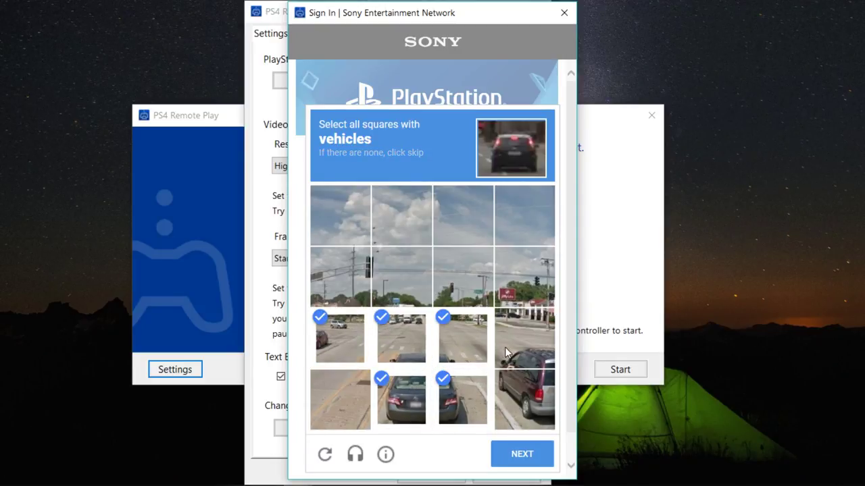
{"action": "left_click", "coordinate": [507, 347]}
{"action": "left_click", "coordinate": [513, 390]}
{"action": "left_click", "coordinate": [399, 297]}
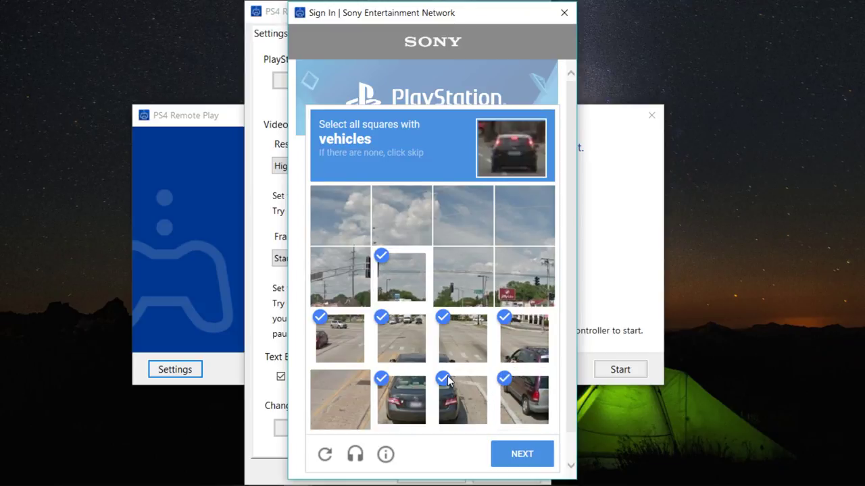
{"action": "left_click", "coordinate": [524, 453]}
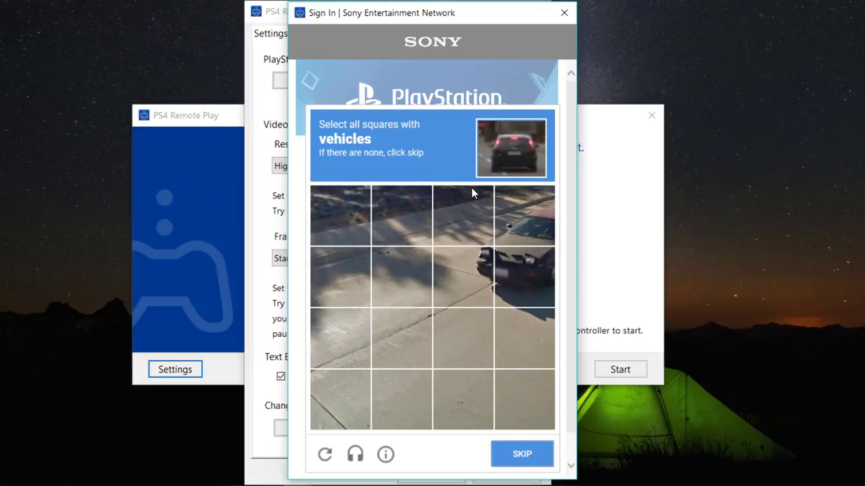
- Select the four tiles showing the car in the second grid and verify
{"action": "left_click", "coordinate": [475, 230]}
{"action": "left_click", "coordinate": [511, 234]}
{"action": "left_click", "coordinate": [533, 267]}
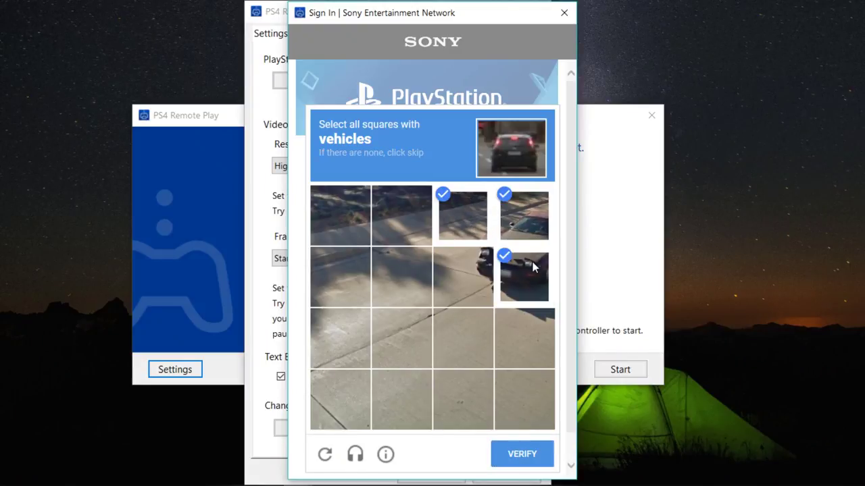
{"action": "left_click", "coordinate": [484, 268]}
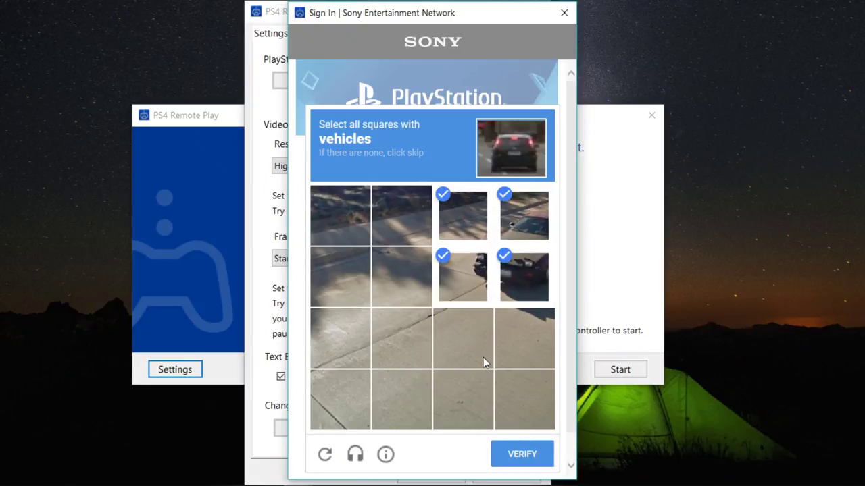
{"action": "left_click", "coordinate": [524, 456]}
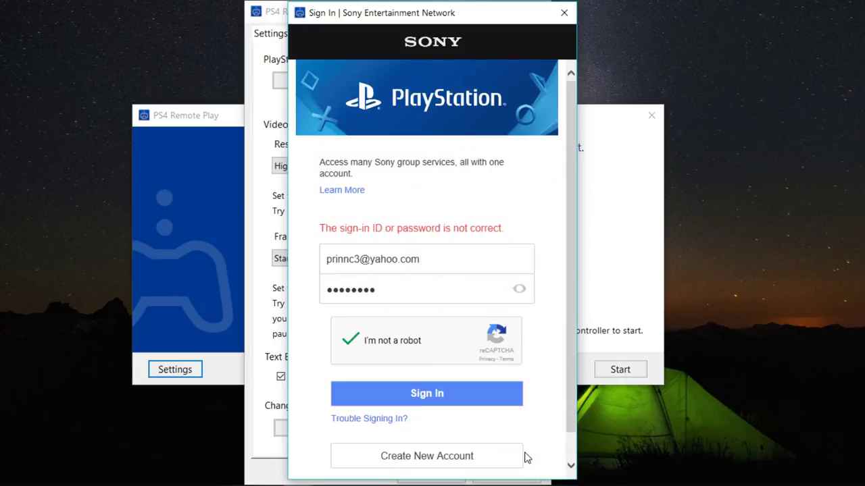
- Complete the PSN sign-in, check the Information tab, and close settings with OK
{"action": "left_click", "coordinate": [405, 386]}
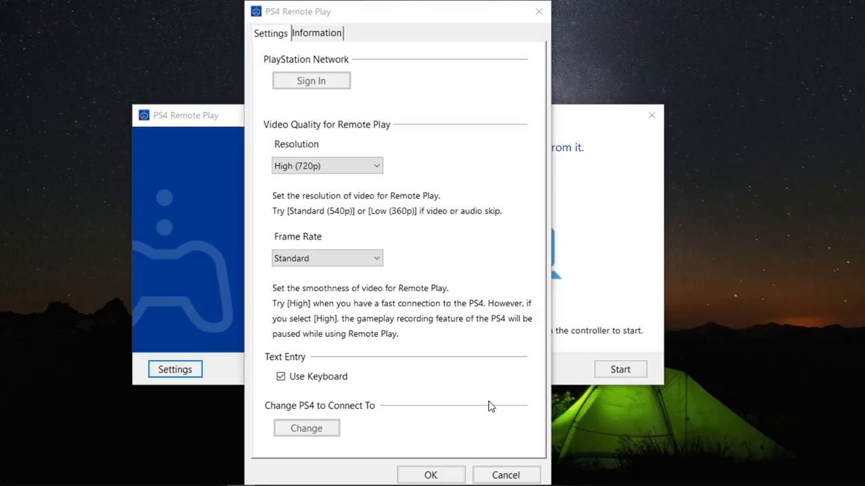
{"action": "left_click", "coordinate": [330, 39]}
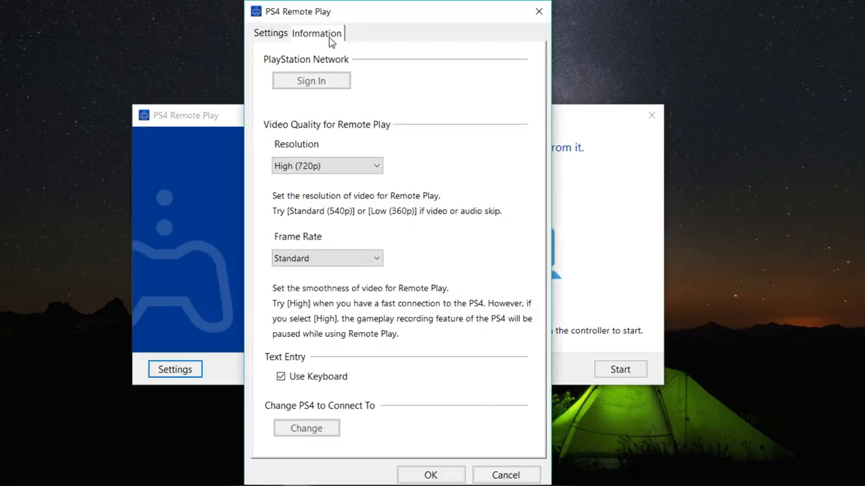
{"action": "left_click", "coordinate": [275, 37]}
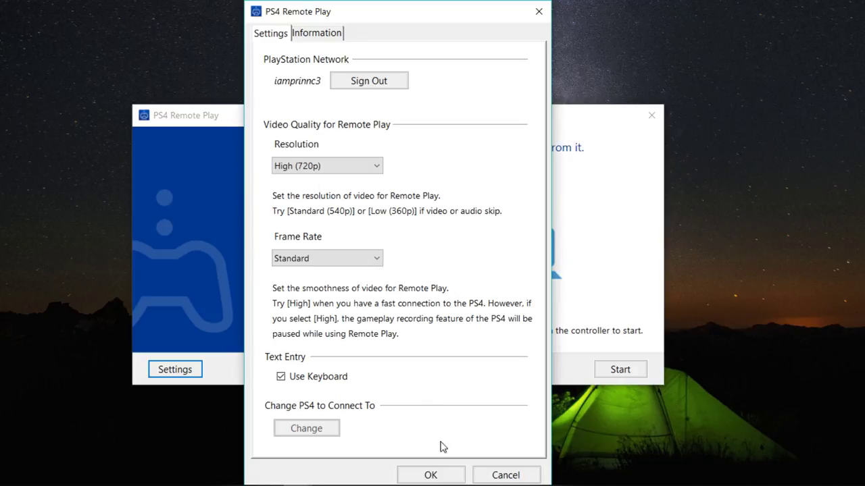
{"action": "left_click", "coordinate": [450, 479]}
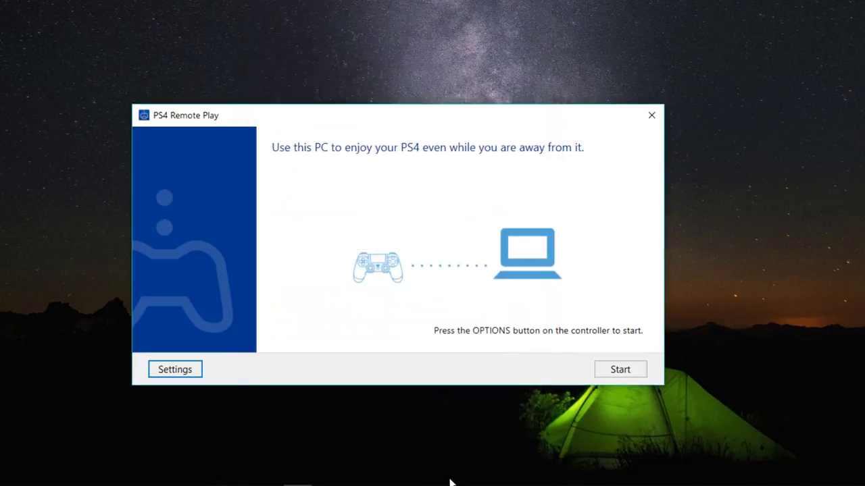
- Start the Remote Play connection to the PS4 and wait for the Injustice 2 stream
{"action": "left_click", "coordinate": [620, 371]}
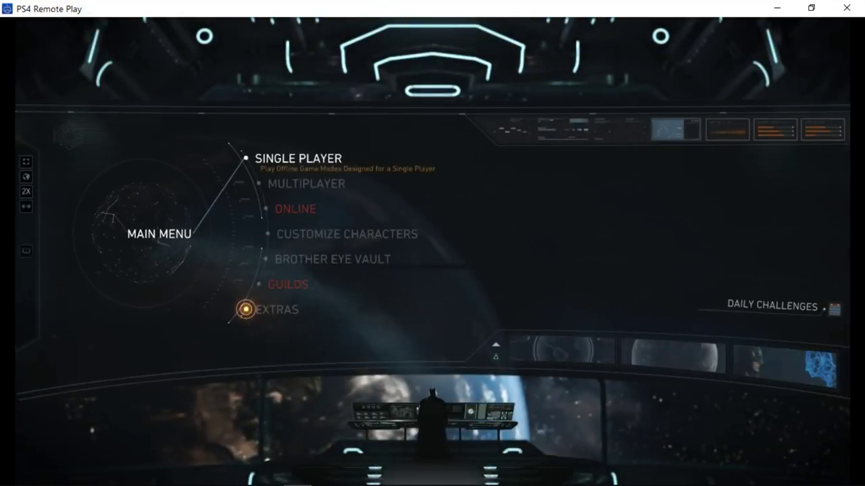
- Browse the PS4 home tiles past FIFA 18 and Shadow of Mordor, then relaunch Injustice 2
{"action": "key", "text": "Down"}
{"action": "key", "text": "Up"}
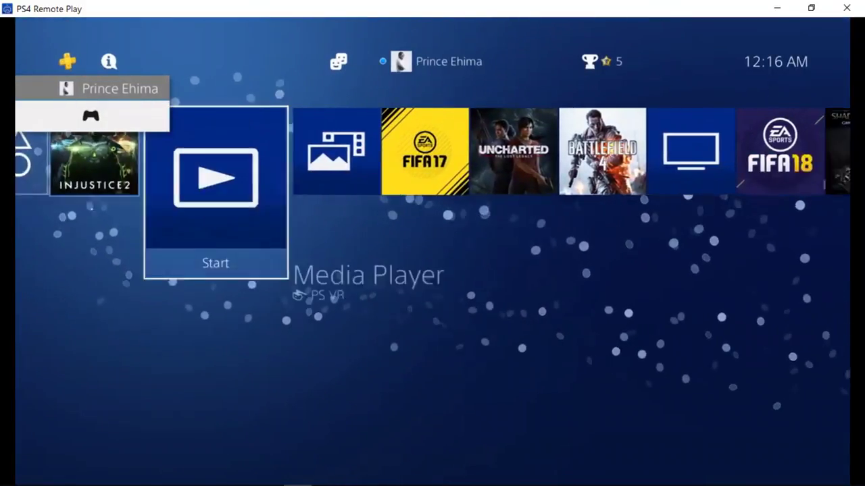
{"action": "key", "text": "Right"}
{"action": "key", "text": "Right"}
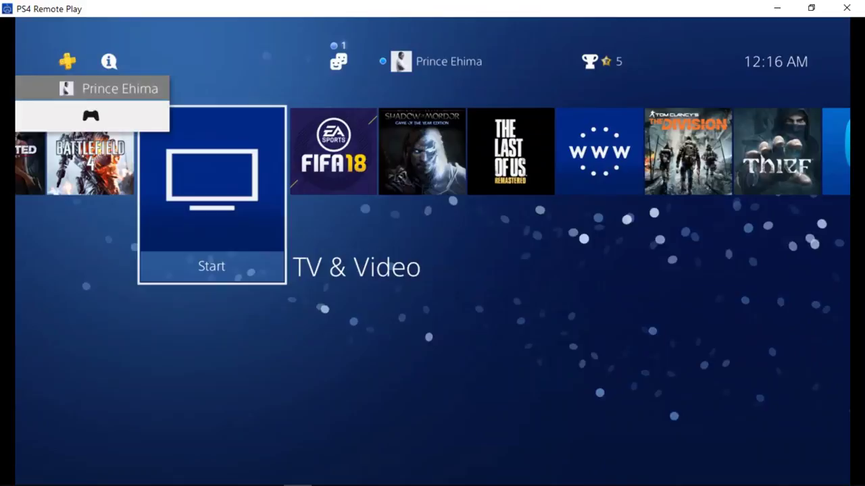
{"action": "key", "text": "Right"}
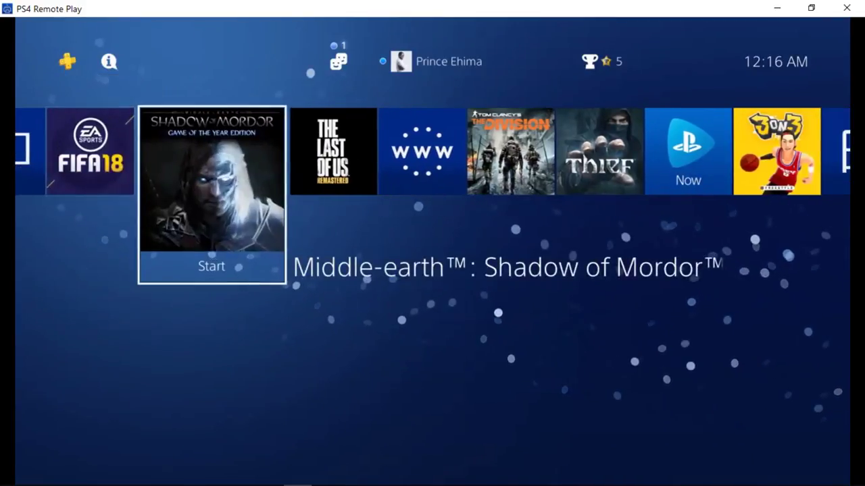
{"action": "key", "text": "Left"}
{"action": "key", "text": "Left"}
{"action": "key", "text": "Left"}
{"action": "key", "text": "Left"}
{"action": "key", "text": "Left"}
{"action": "key", "text": "Left"}
{"action": "key", "text": "Left"}
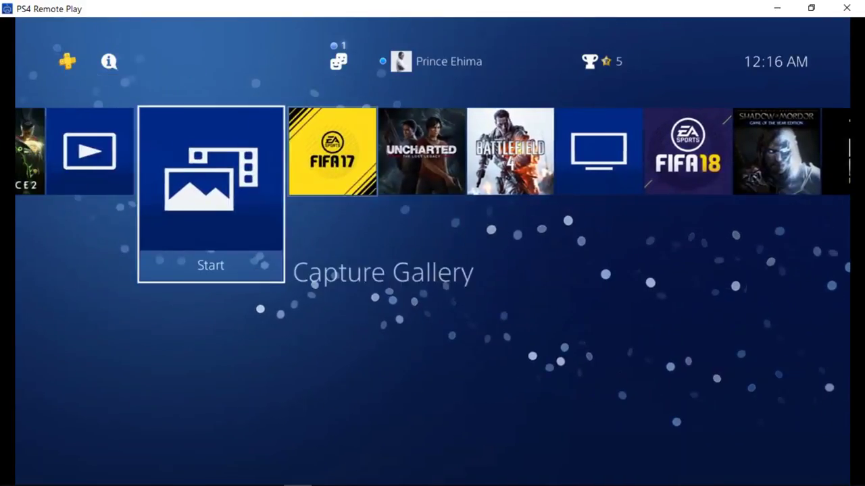
{"action": "key", "text": "Left"}
{"action": "key", "text": "Right"}
{"action": "key", "text": "Right"}
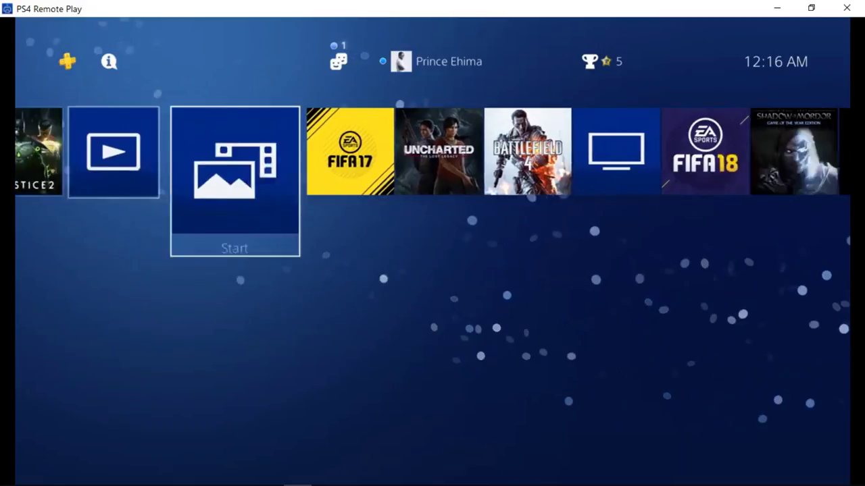
{"action": "key", "text": "Left"}
{"action": "key", "text": "Left"}
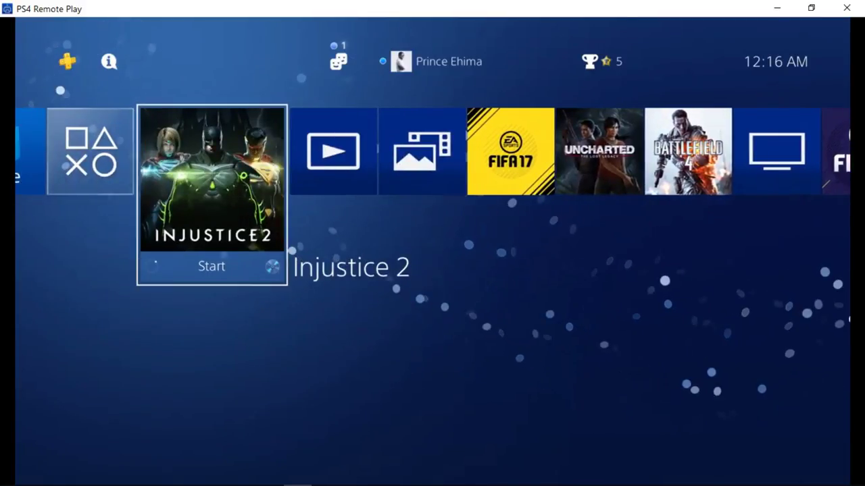
{"action": "key", "text": "Return"}
- Choose Single Fight with Batman against Superman on Medium difficulty
{"action": "key", "text": "Return"}
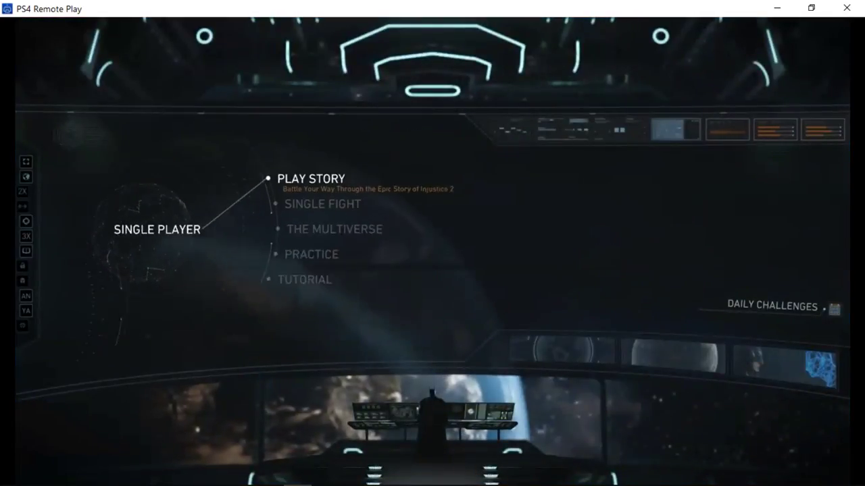
{"action": "key", "text": "Down"}
{"action": "key", "text": "Return"}
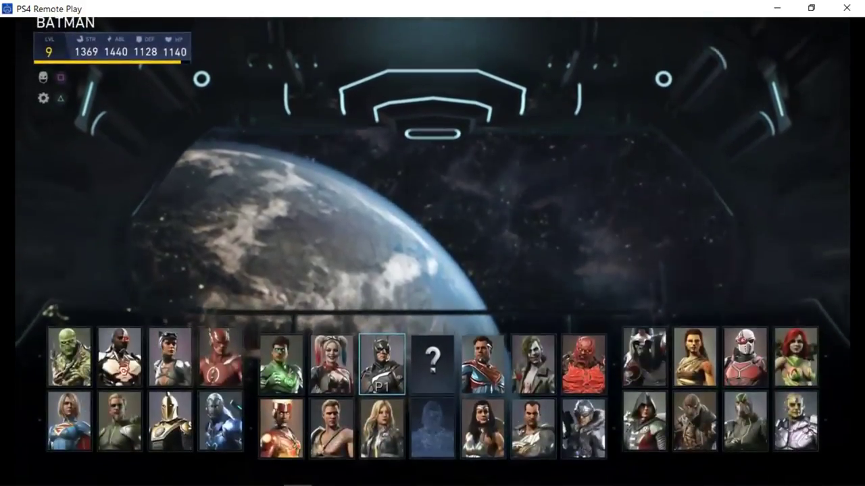
{"action": "key", "text": "Left"}
{"action": "key", "text": "Right"}
{"action": "key", "text": "Return"}
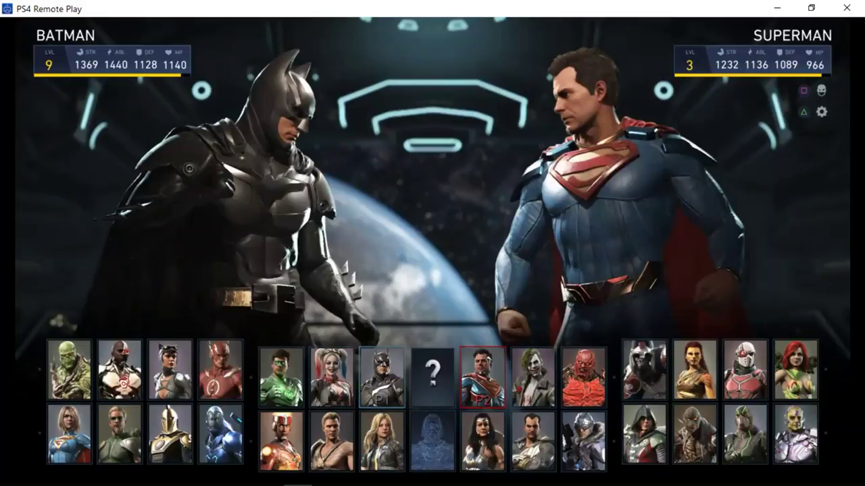
{"action": "key", "text": "Return"}
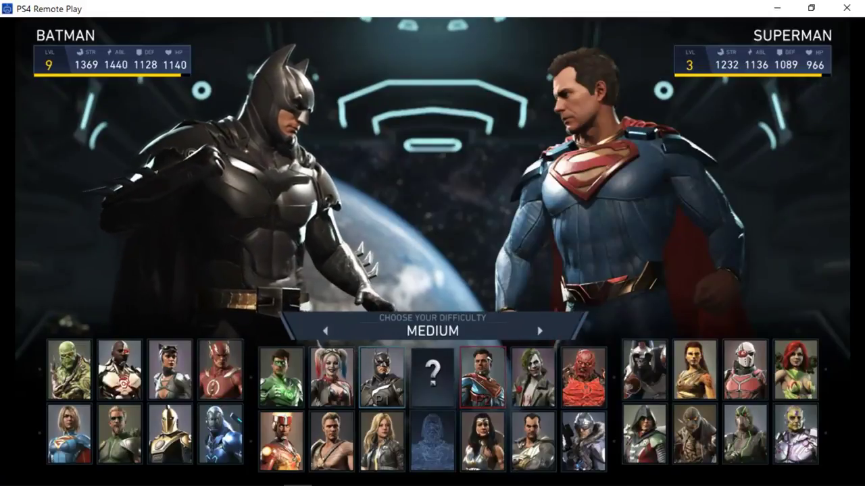
{"action": "key", "text": "Return"}
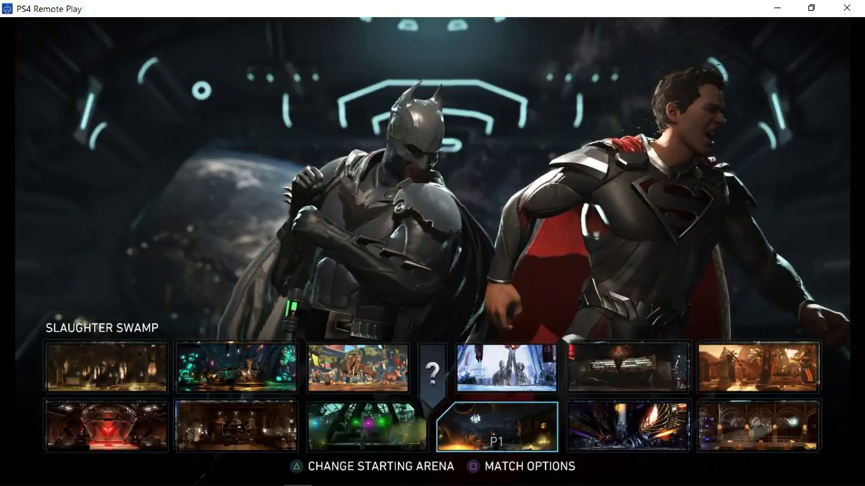
- Confirm Slaughter Swamp as the arena and fight Superman as Batman
{"action": "key", "text": "Return"}
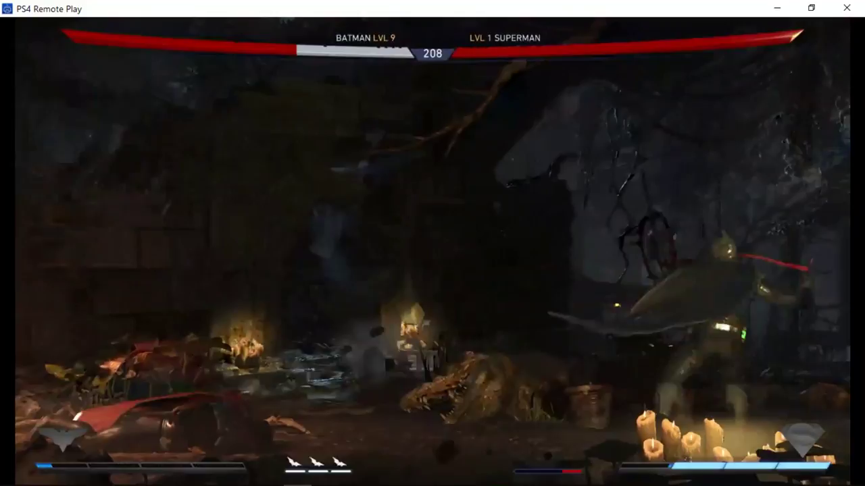
- Pause the Injustice 2 match to show the pause menu and Batman's Move Highlights
{"action": "key", "text": "Escape"}
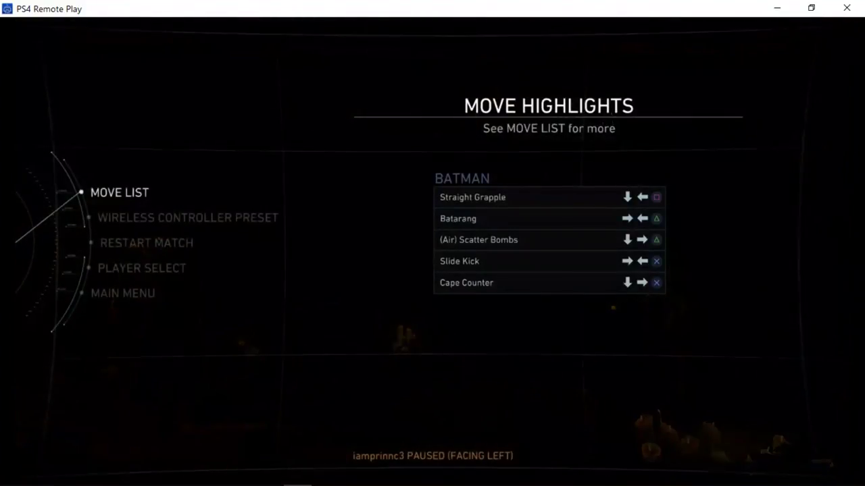